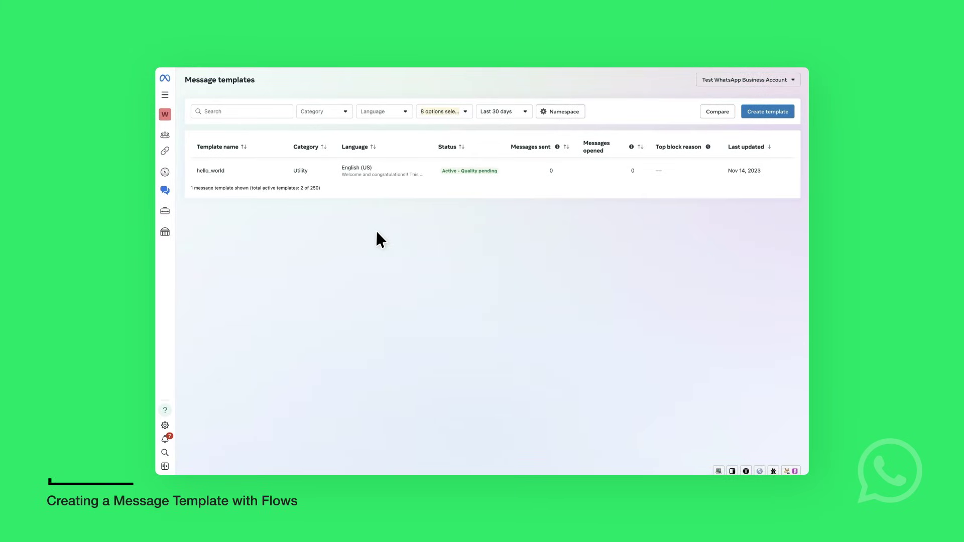
# Expand the left sidebar navigation over the Message templates list showing hello_world
pyautogui.moveTo(157, 187)
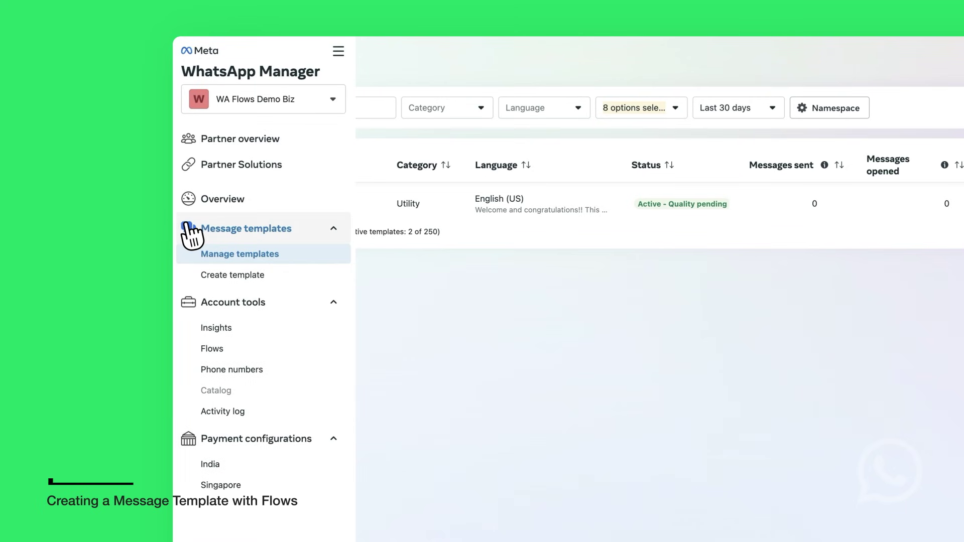
# Create a new template from scratch in the Utility category with the Flows message type
pyautogui.click(233, 277)
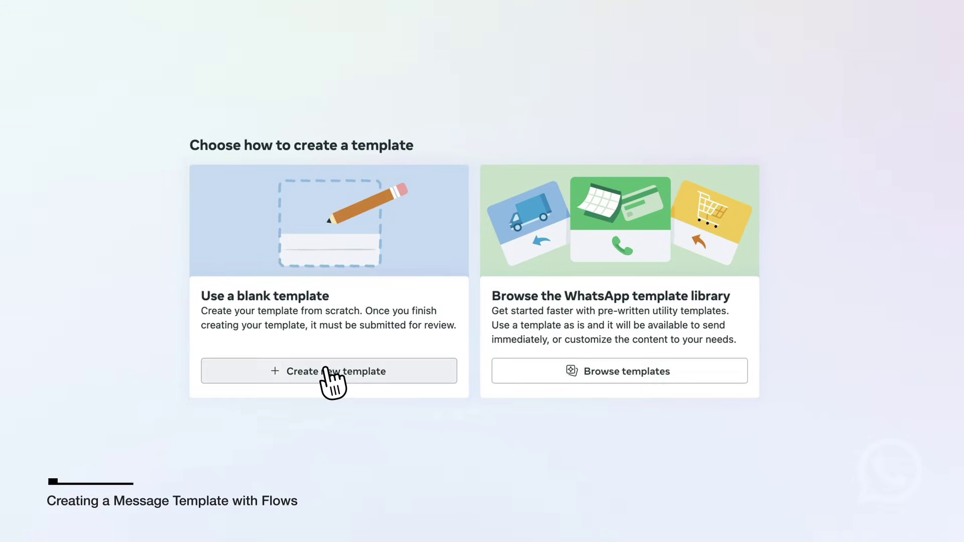
pyautogui.click(325, 371)
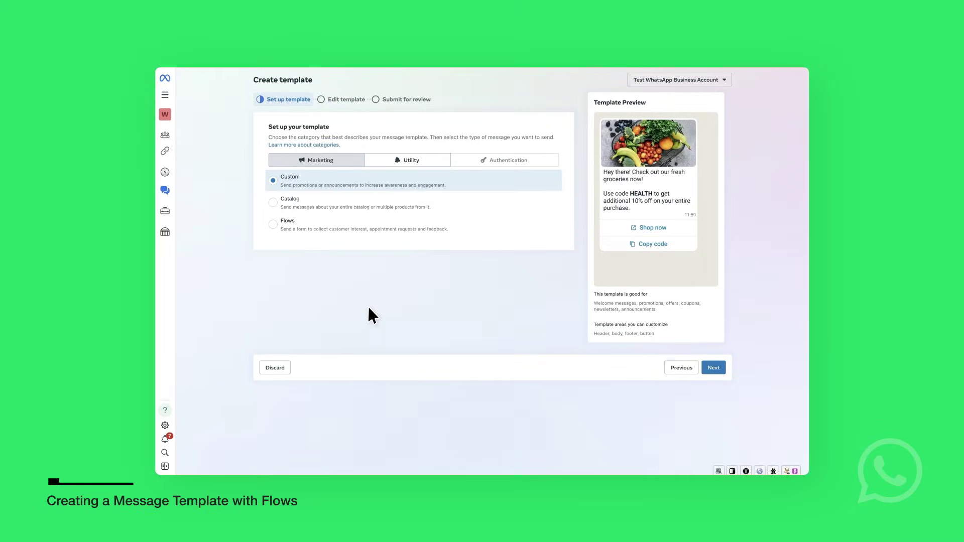
pyautogui.click(409, 161)
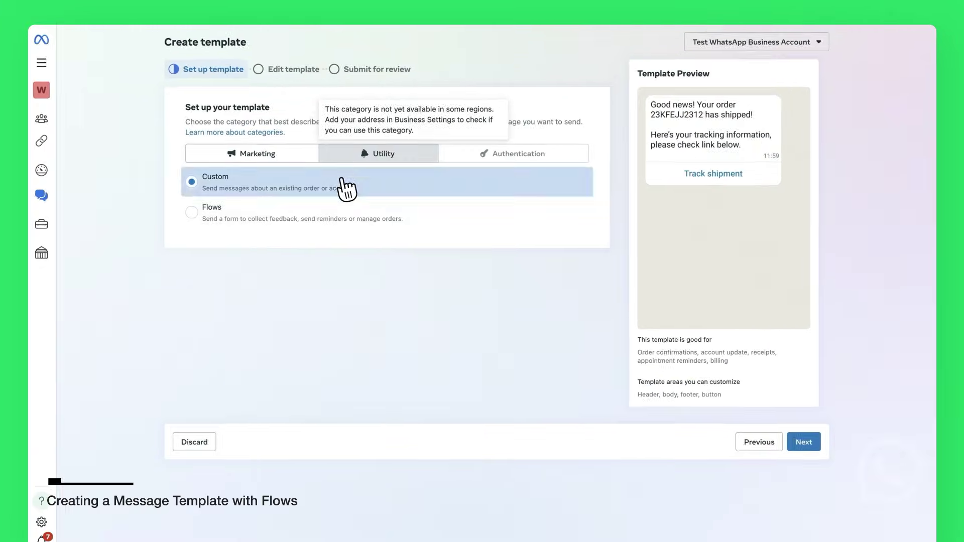
pyautogui.click(222, 210)
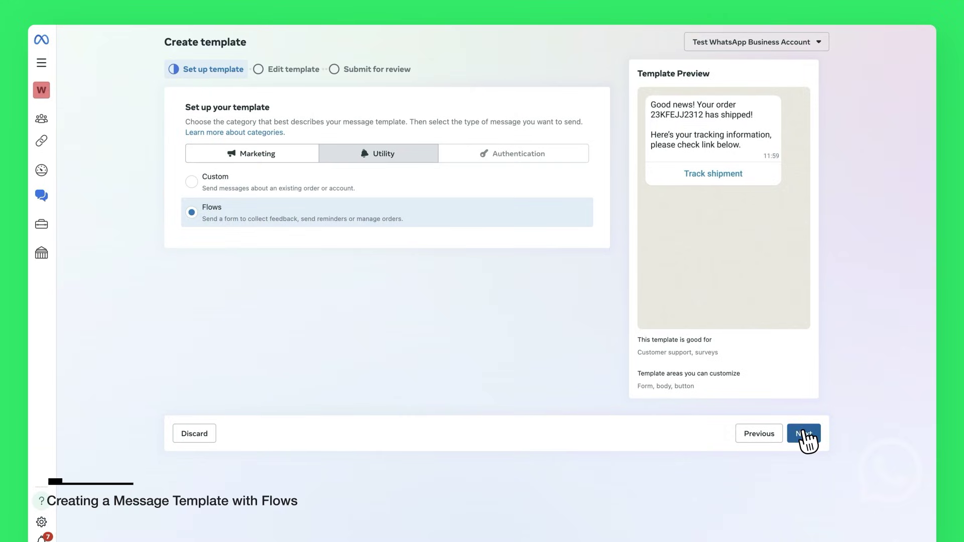
pyautogui.click(803, 442)
pyautogui.click(333, 185)
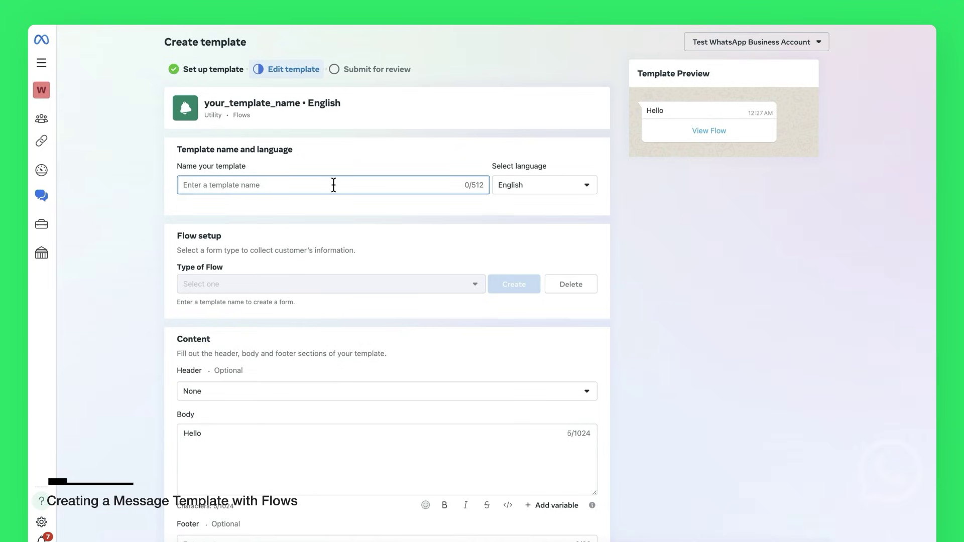
# Name the template workshop_survey with the text header 'How did you find the workshop?'
pyautogui.write('workshop_survey')
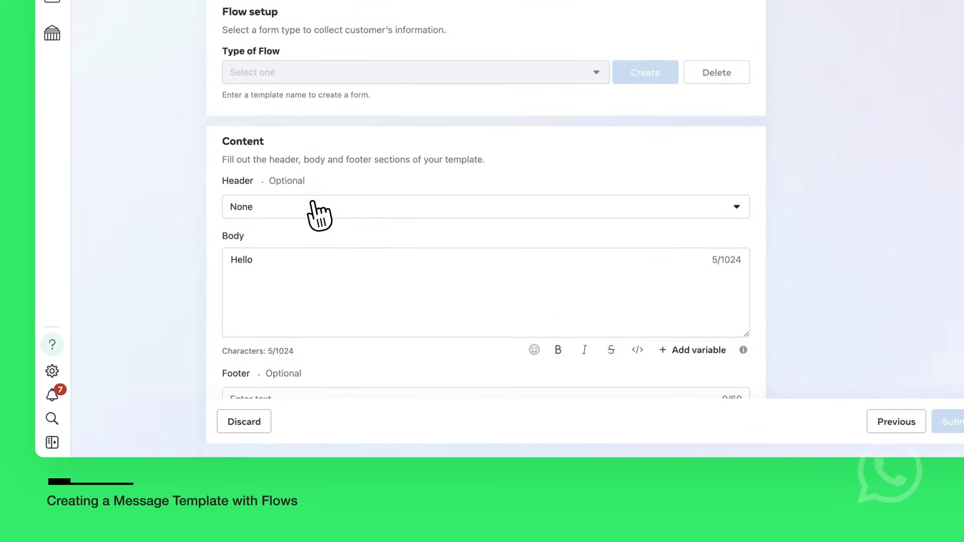
pyautogui.click(255, 391)
pyautogui.click(277, 241)
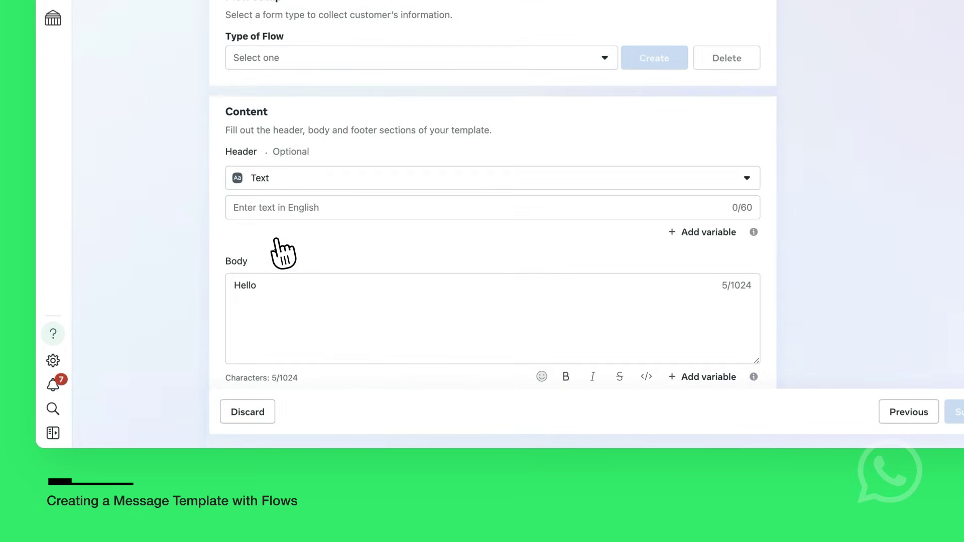
pyautogui.click(306, 206)
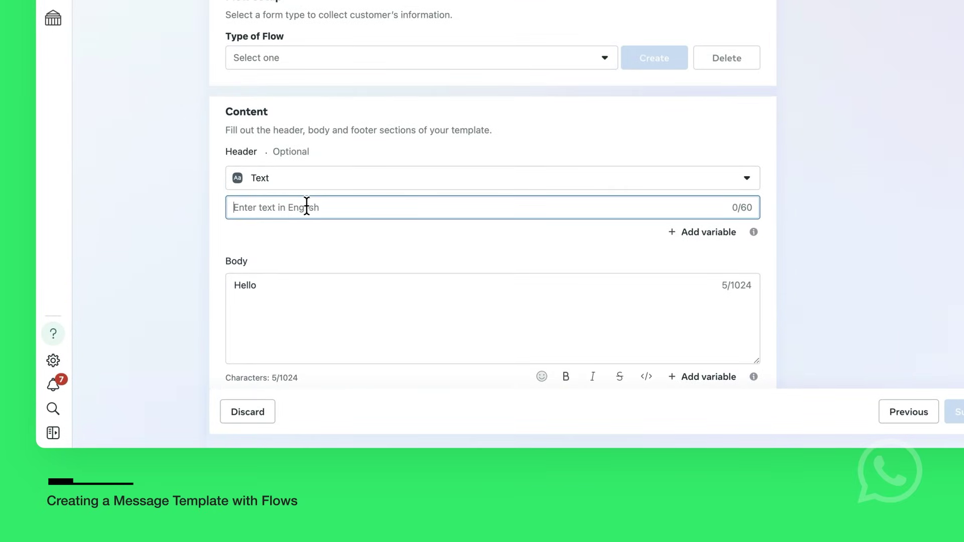
pyautogui.write('How did you find the workshop?')
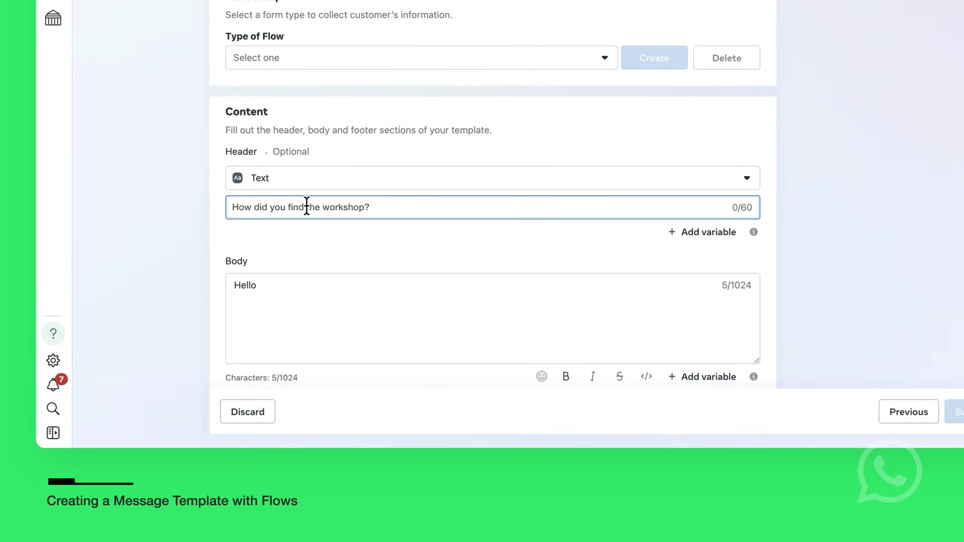
# Set body 'Help us improve', button label 'Take survey', and flow type Get feedback
pyautogui.click(260, 294)
pyautogui.hotkey('ctrl', 'a')
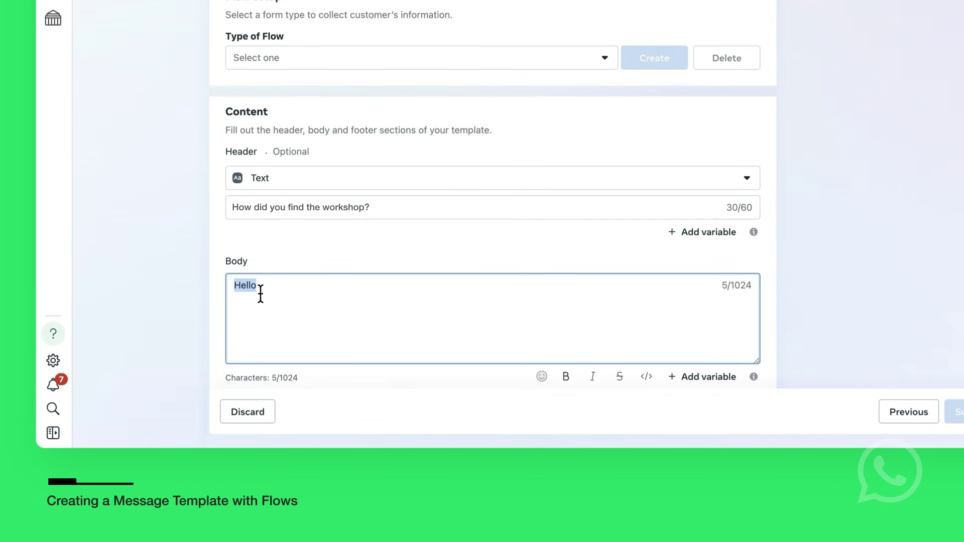
pyautogui.write('Help us improv')
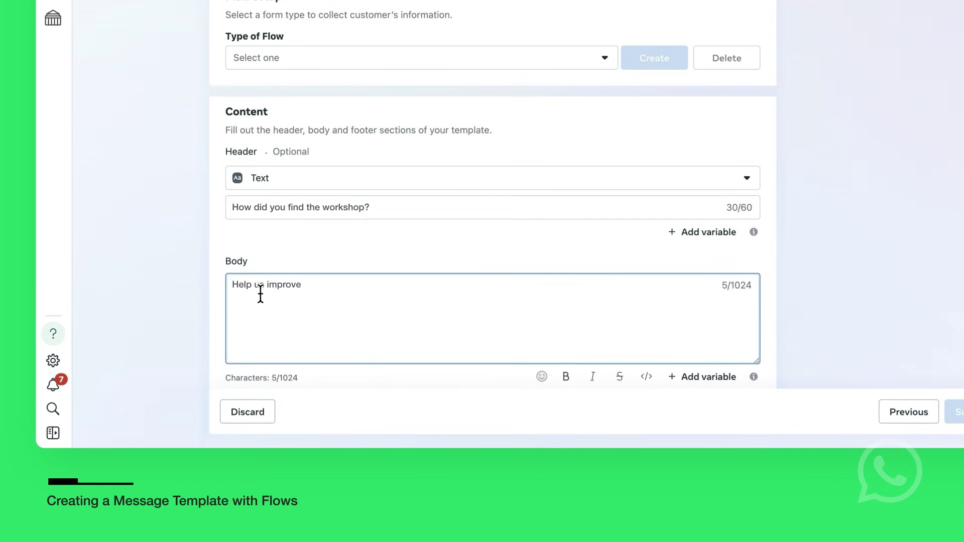
pyautogui.write('e')
pyautogui.scroll(-5, 261, 296)
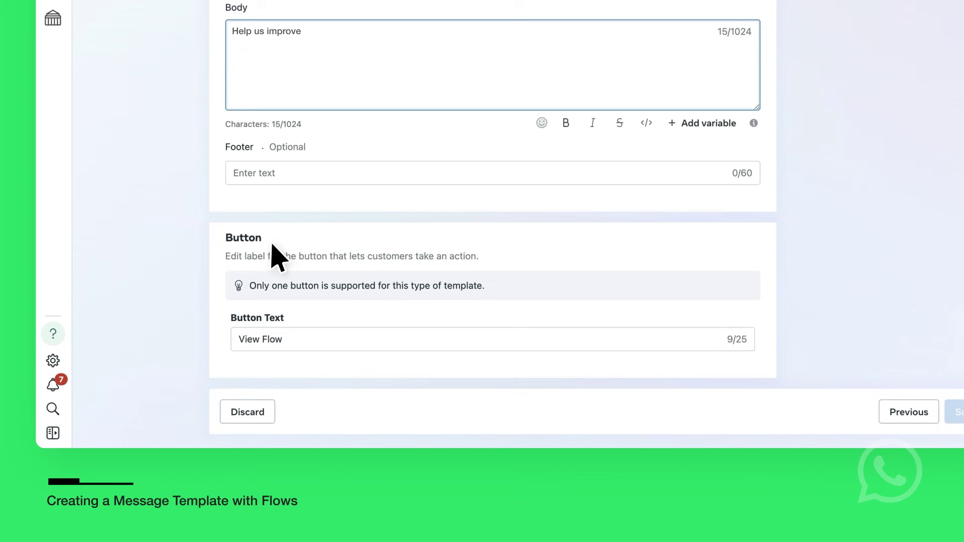
pyautogui.click(269, 337)
pyautogui.hotkey('ctrl', 'a')
pyautogui.write('Take survey')
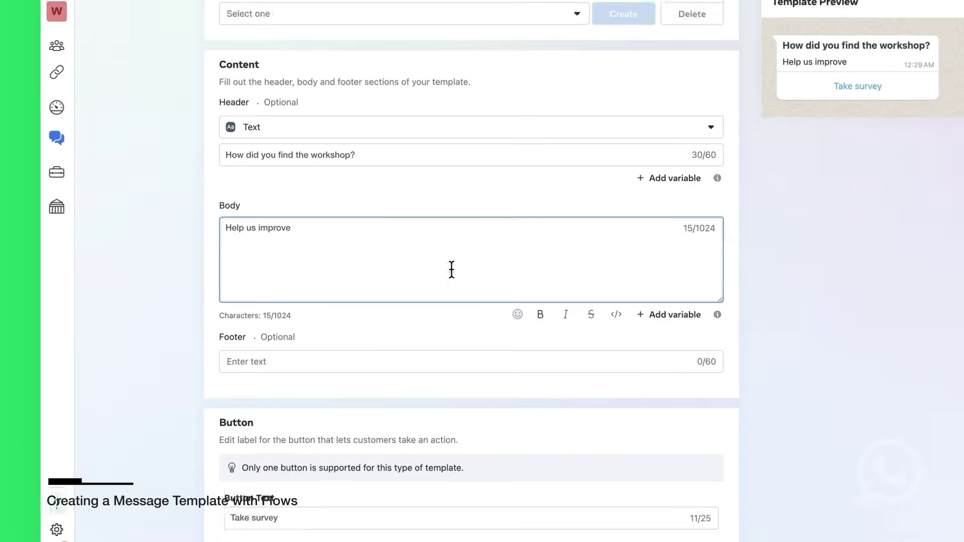
pyautogui.scroll(6, 470, 84)
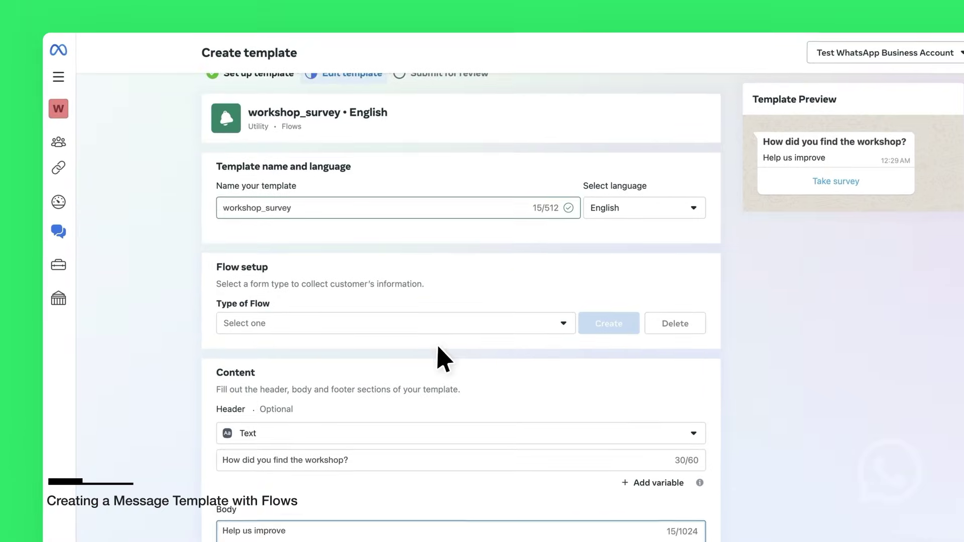
pyautogui.click(371, 329)
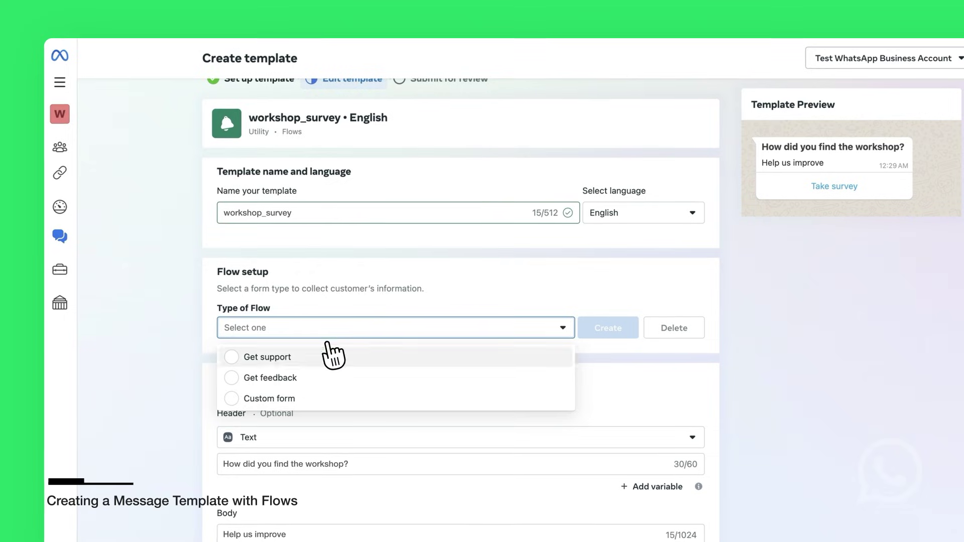
pyautogui.click(271, 378)
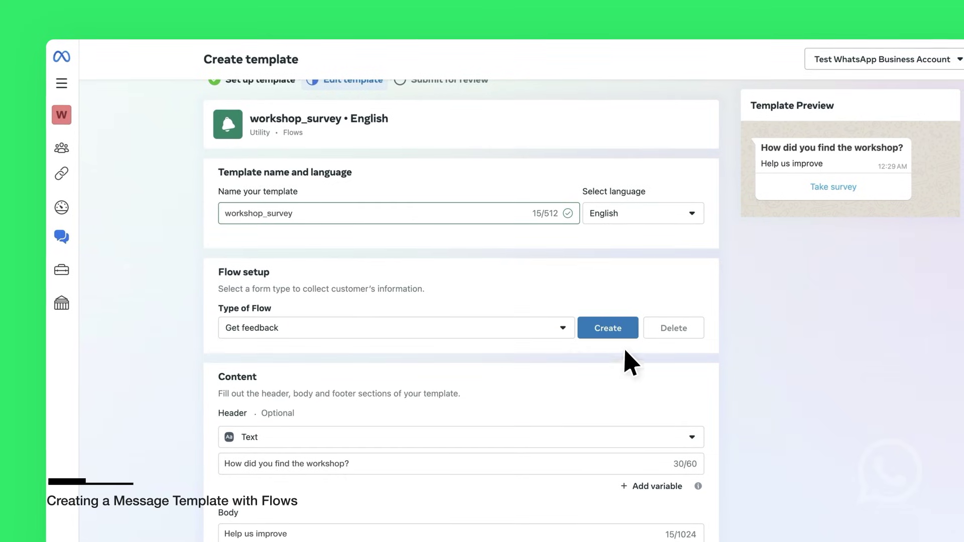
# Create the feedback flow, delete its second screen, and retitle the first 'Feedback Survey'
pyautogui.click(609, 329)
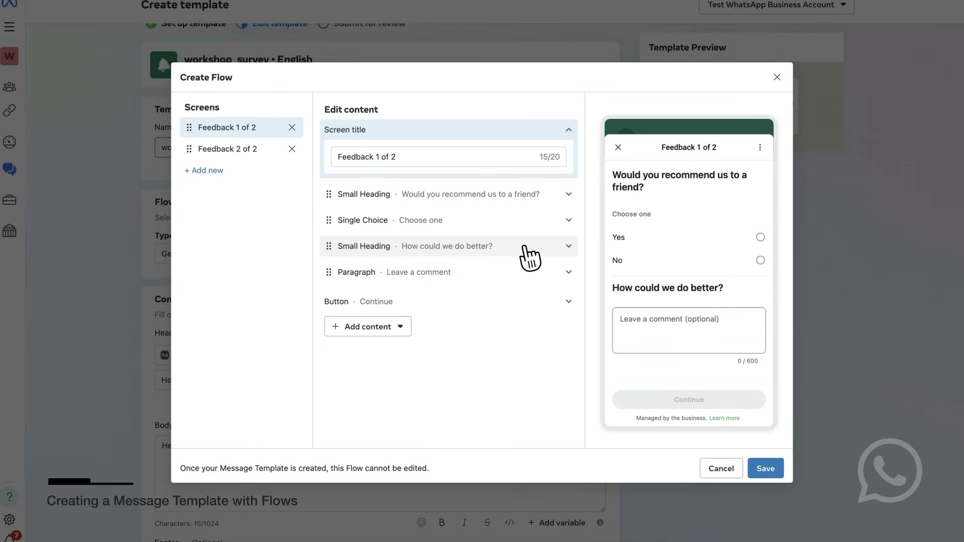
pyautogui.click(241, 149)
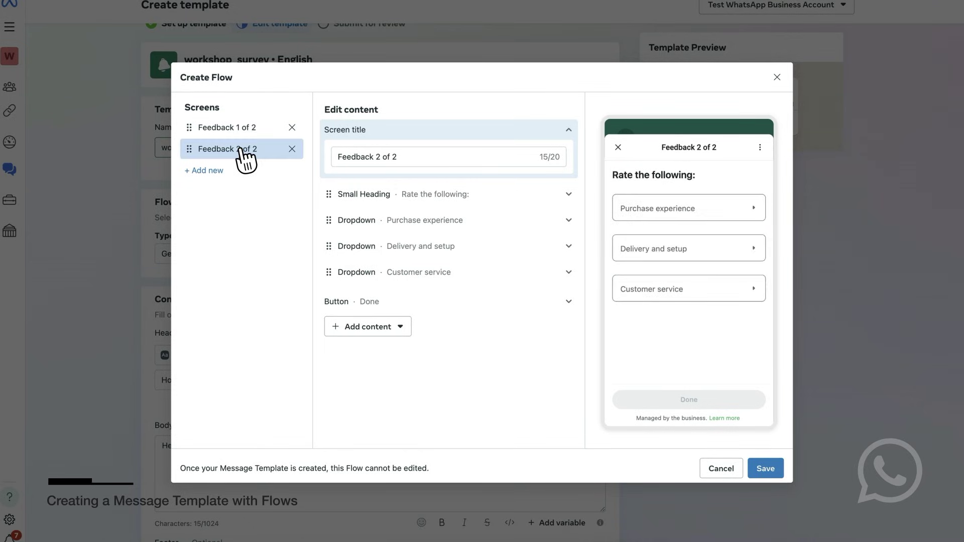
pyautogui.click(250, 132)
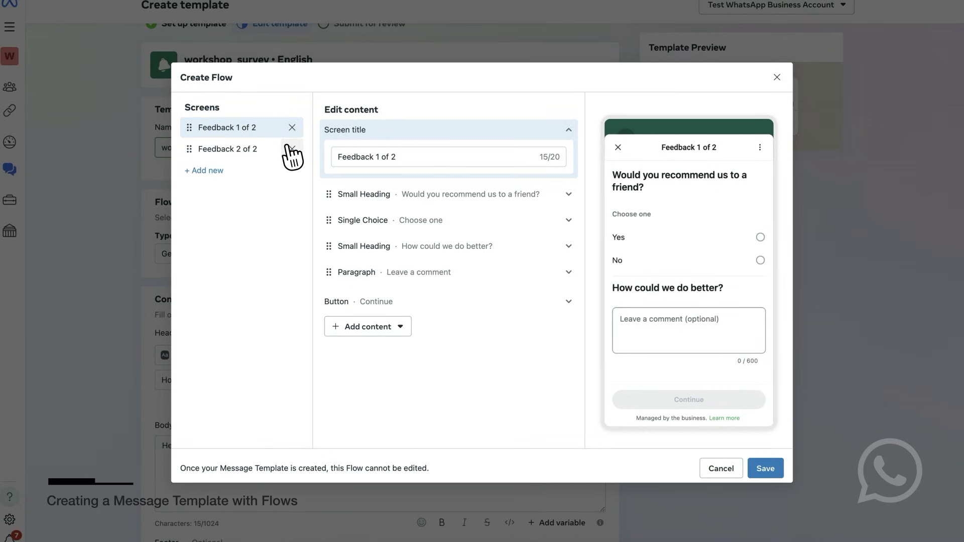
pyautogui.click(292, 149)
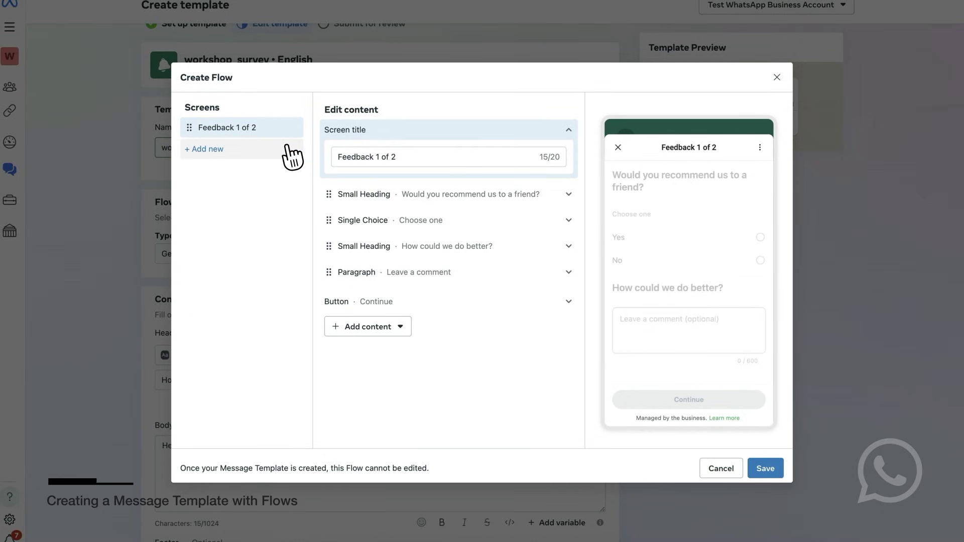
pyautogui.moveTo(441, 156); pyautogui.dragTo(377, 157)
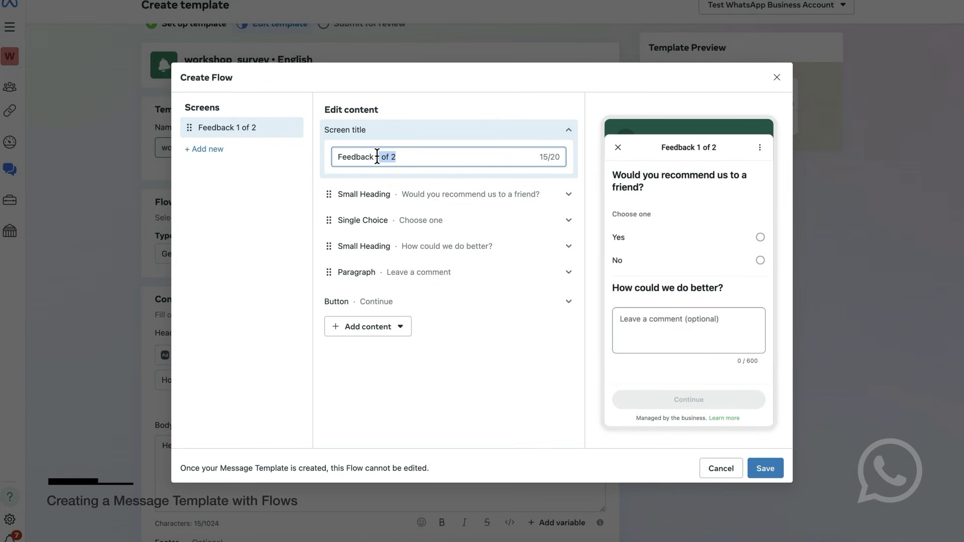
pyautogui.write('Survey')
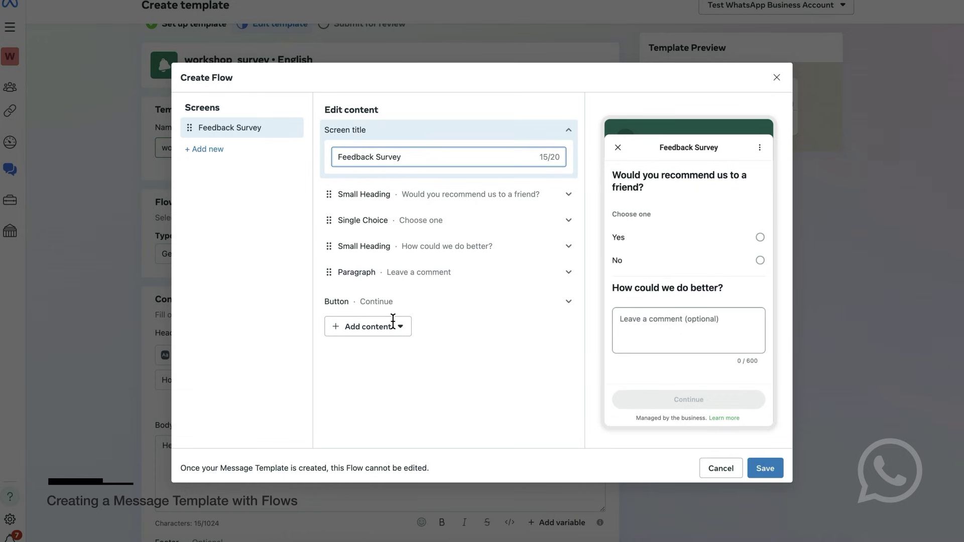
pyautogui.click(354, 327)
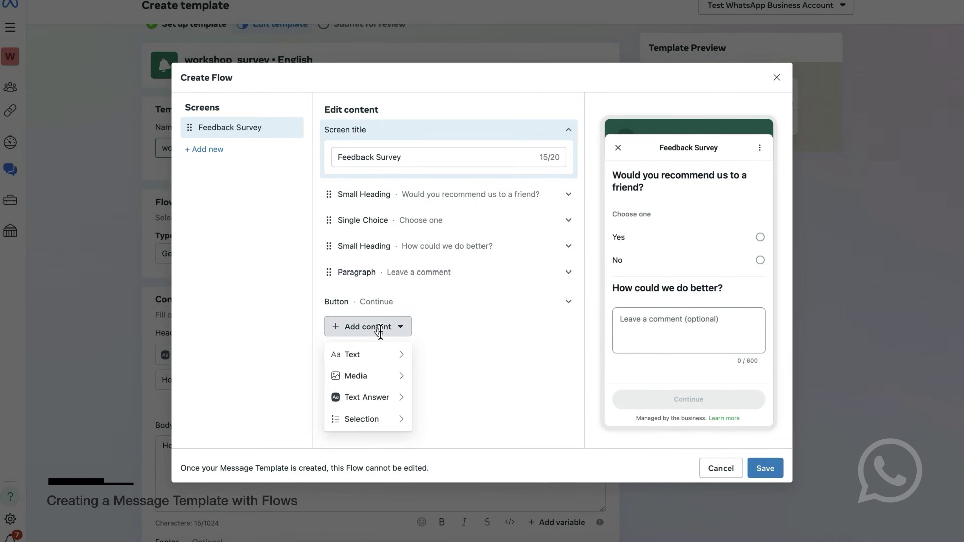
# Add a small heading with the question 'How would you rate the workshop?'
pyautogui.moveTo(382, 358)
pyautogui.click(456, 378)
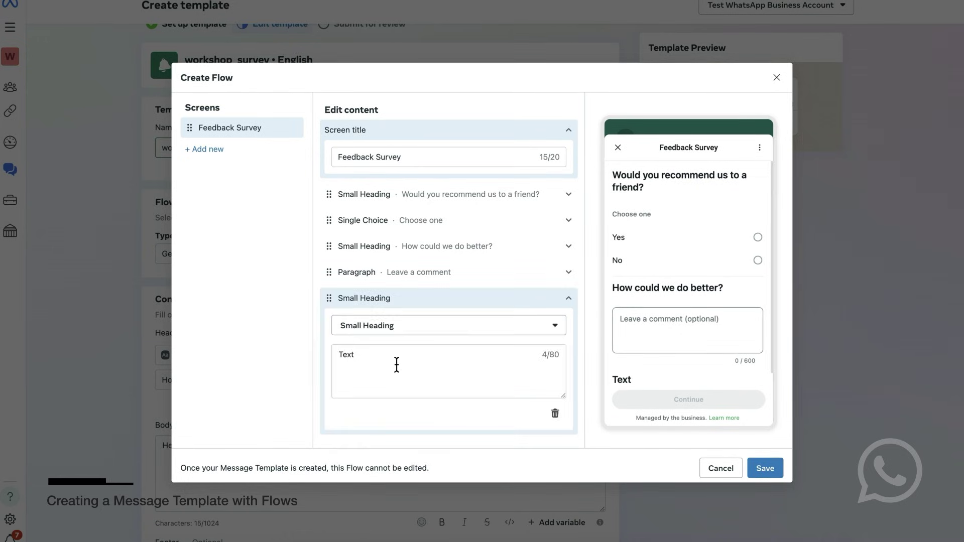
pyautogui.doubleClick(383, 360)
pyautogui.write('How would you rate the workshop?')
pyautogui.scroll(-2, 490, 337)
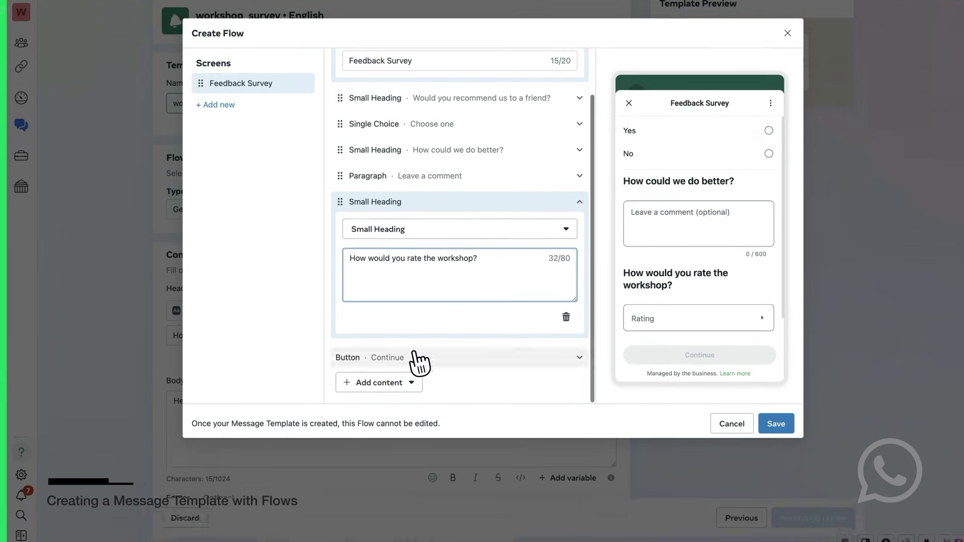
# Add a dropdown labelled Rating with first options 1/5 and 2/5
pyautogui.click(369, 427)
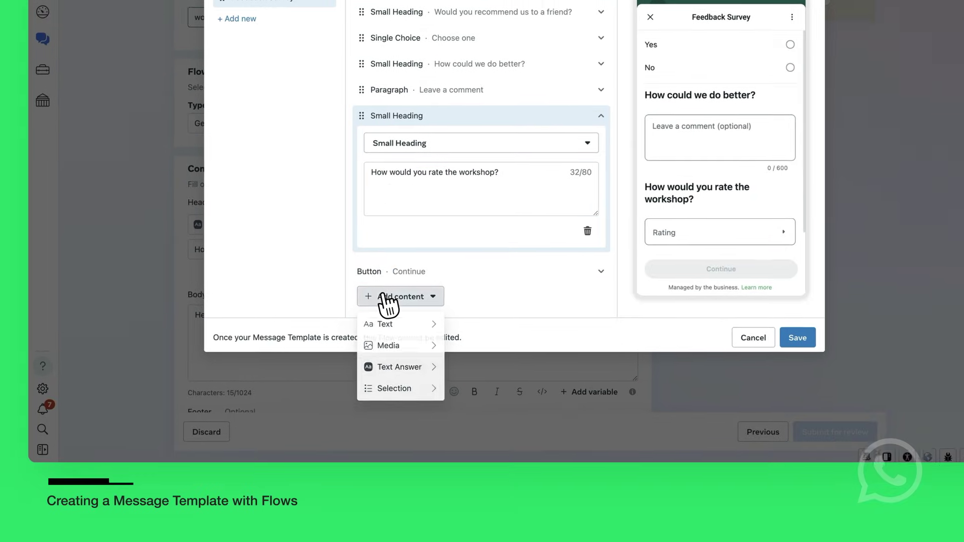
pyautogui.moveTo(389, 519)
pyautogui.click(481, 416)
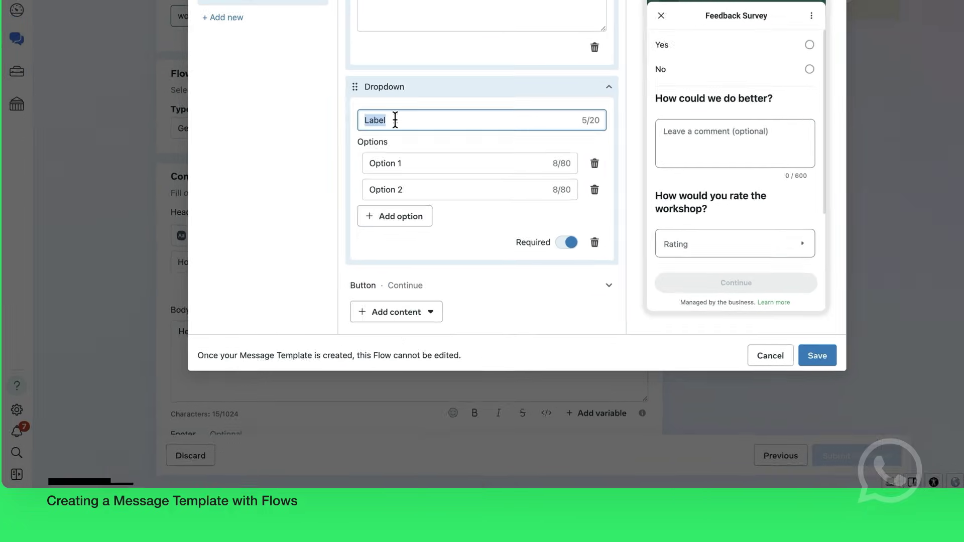
pyautogui.write('Rating')
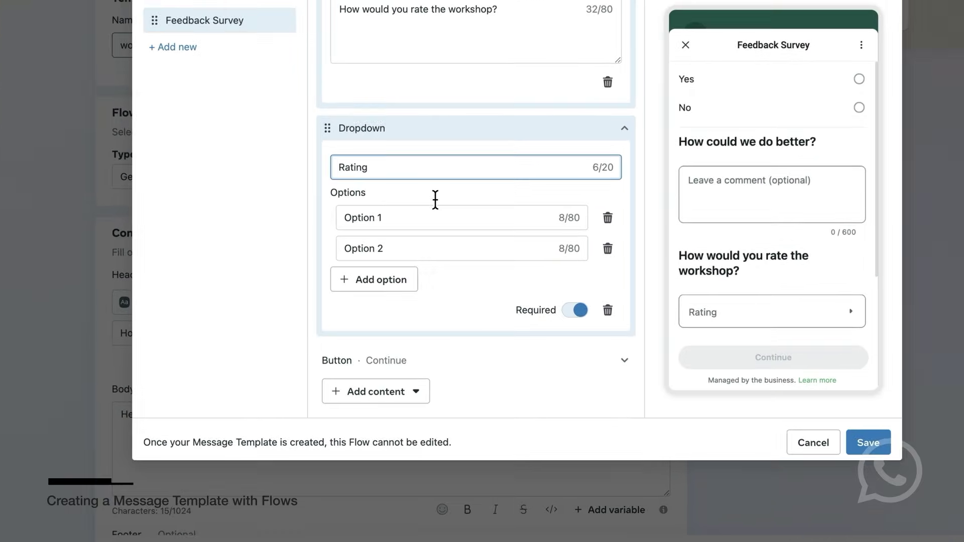
pyautogui.click(403, 217)
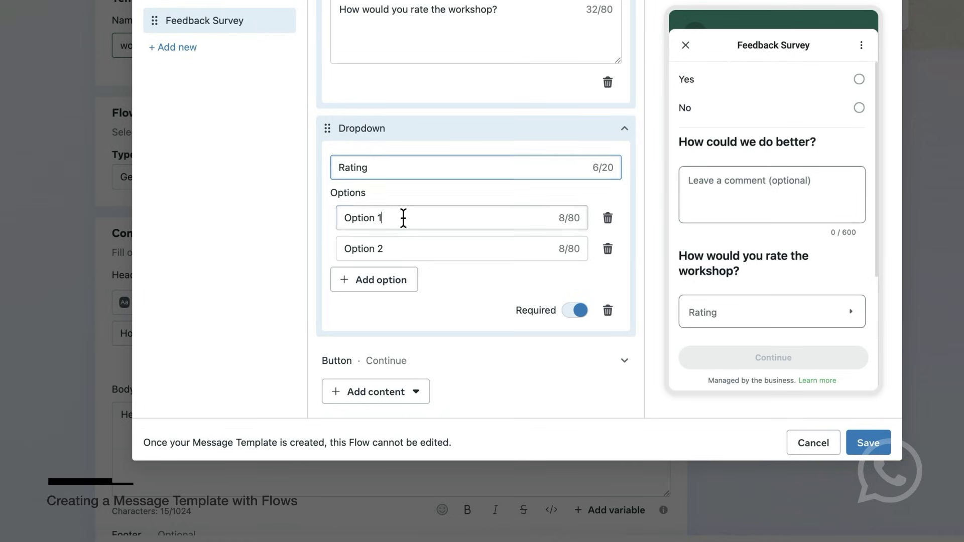
pyautogui.hotkey('ctrl', 'a')
pyautogui.write('1/5')
pyautogui.click(403, 249)
pyautogui.hotkey('ctrl', 'a')
pyautogui.write('2')
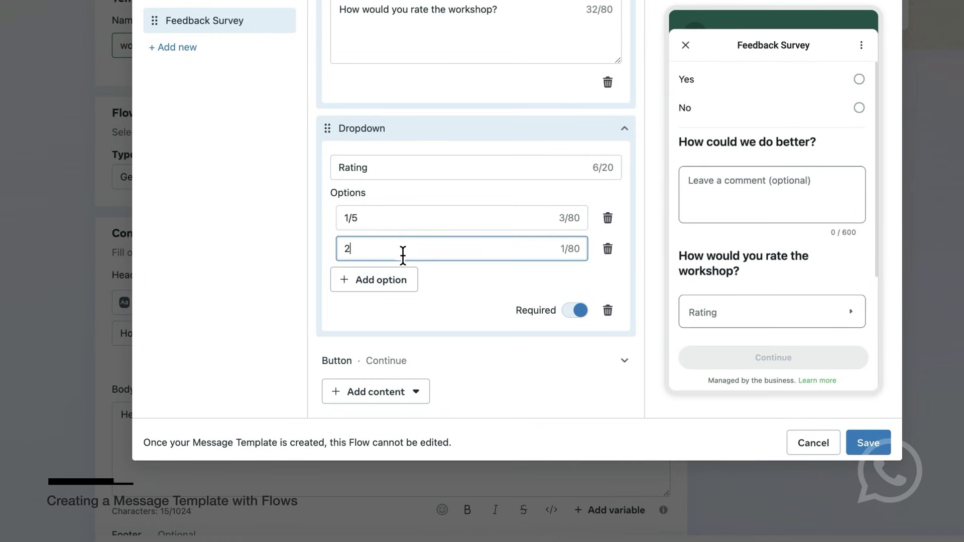
pyautogui.write('/5')
# Add Rating options 3/5, 4/5 and 5/5, then save the Feedback Survey flow
pyautogui.click(385, 283)
pyautogui.press('BackSpace')
pyautogui.press('BackSpace')
pyautogui.hotkey('ctrl', 'a')
pyautogui.write('3/5')
pyautogui.click(367, 279)
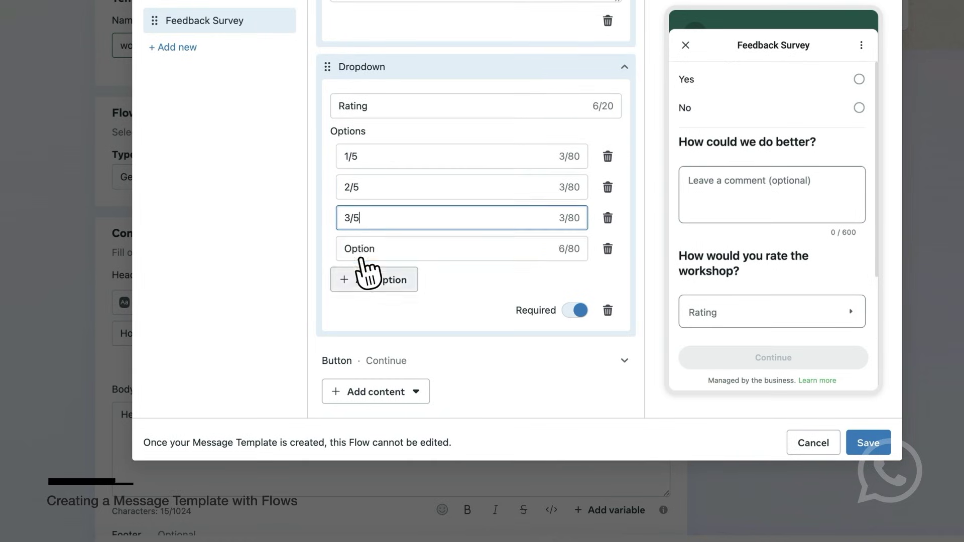
pyautogui.hotkey('ctrl', 'a')
pyautogui.write('4/5')
pyautogui.click(367, 280)
pyautogui.click(363, 249)
pyautogui.hotkey('ctrl', 'a')
pyautogui.write('5/5')
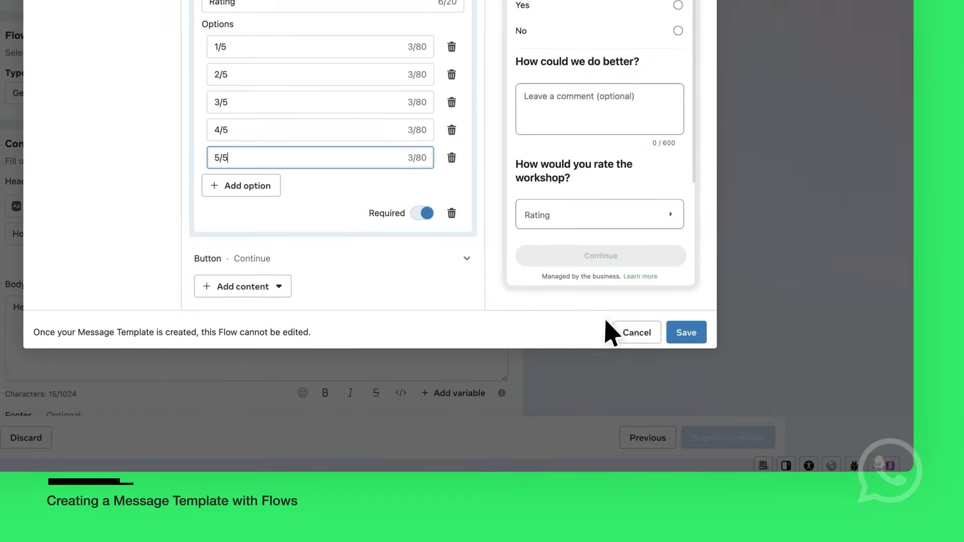
pyautogui.click(675, 309)
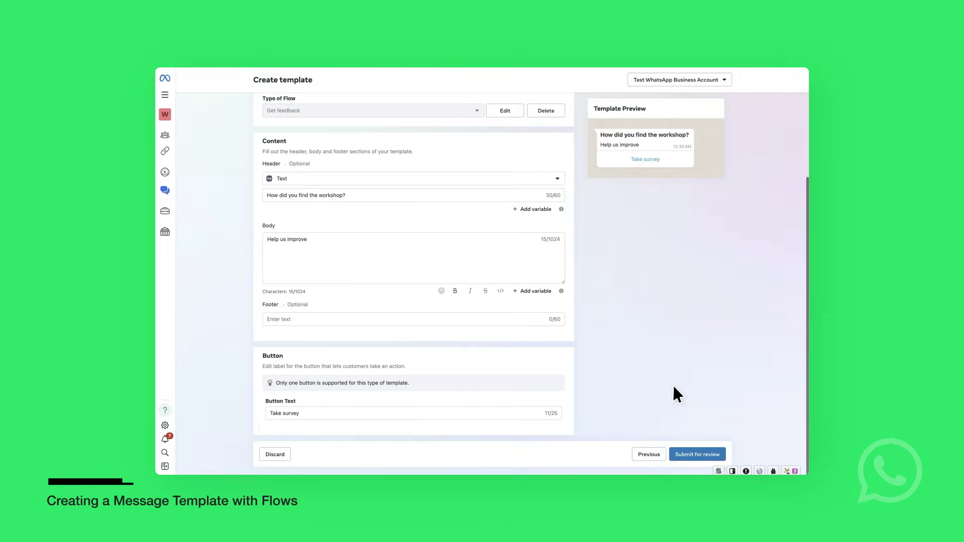
# Submit workshop_survey for review with its English version and dismiss the confirmation
pyautogui.click(700, 455)
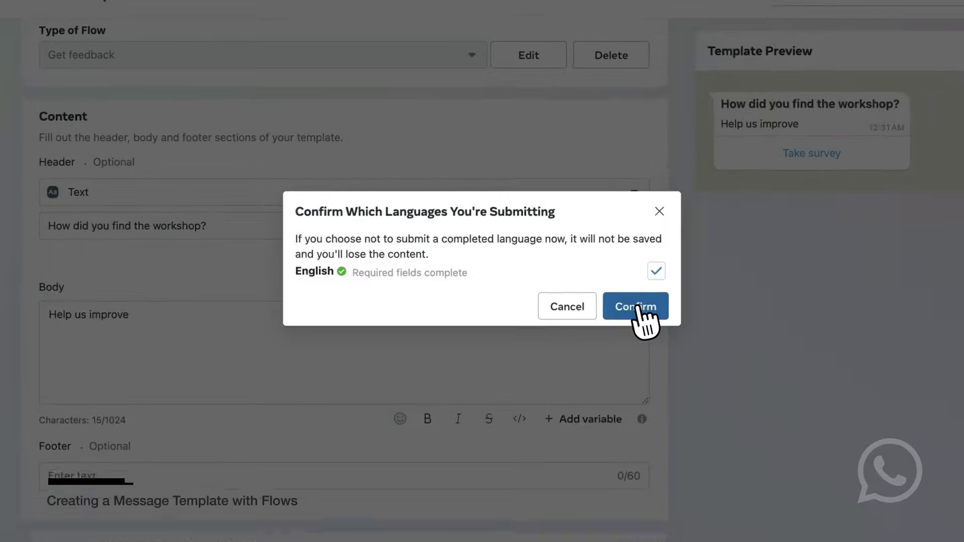
pyautogui.click(558, 229)
pyautogui.click(676, 329)
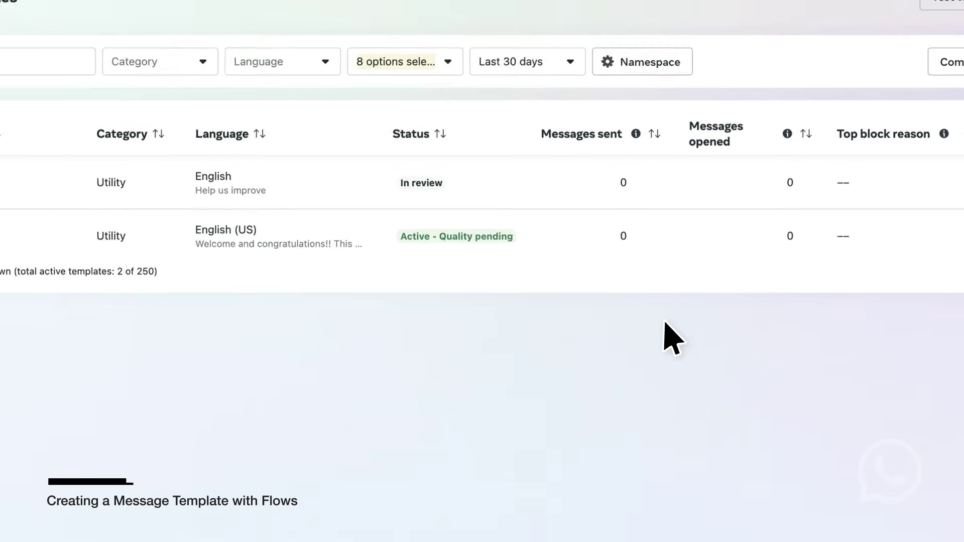
pyautogui.moveTo(435, 225)
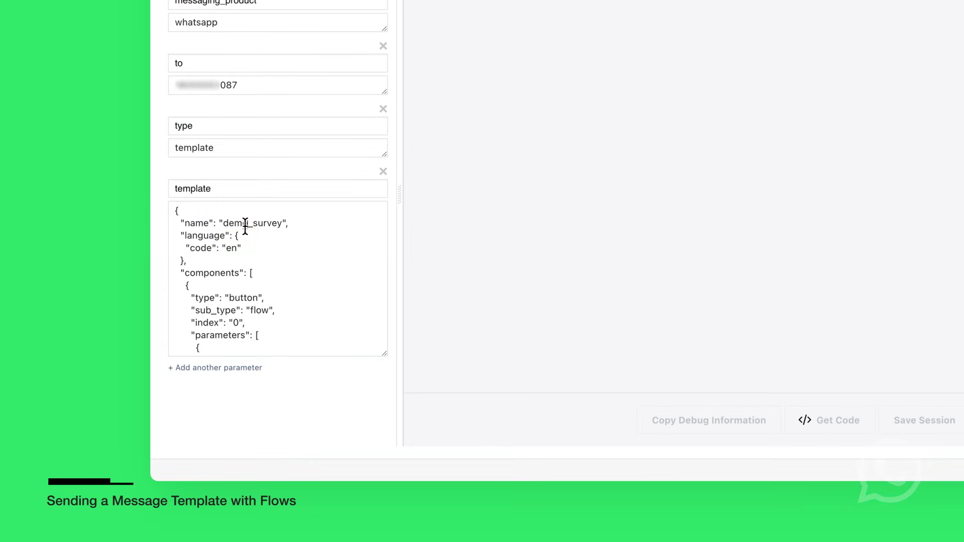
# Replace demo_survey with workshop_survey as the template name in the request JSON
pyautogui.doubleClick(245, 328)
pyautogui.write('workshop_survey')
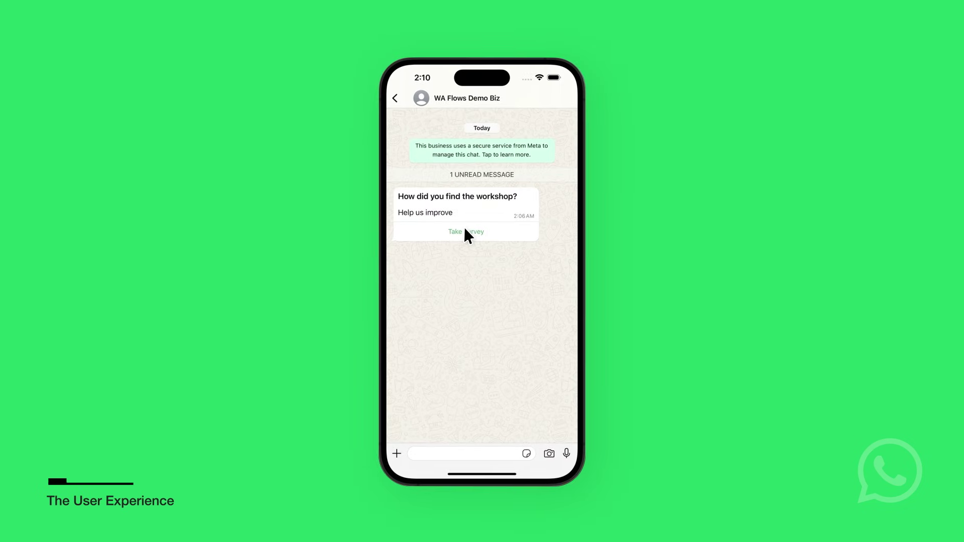
# Answer the survey with Yes, comment 'More demos', rating 3/5, and send it
pyautogui.click(466, 230)
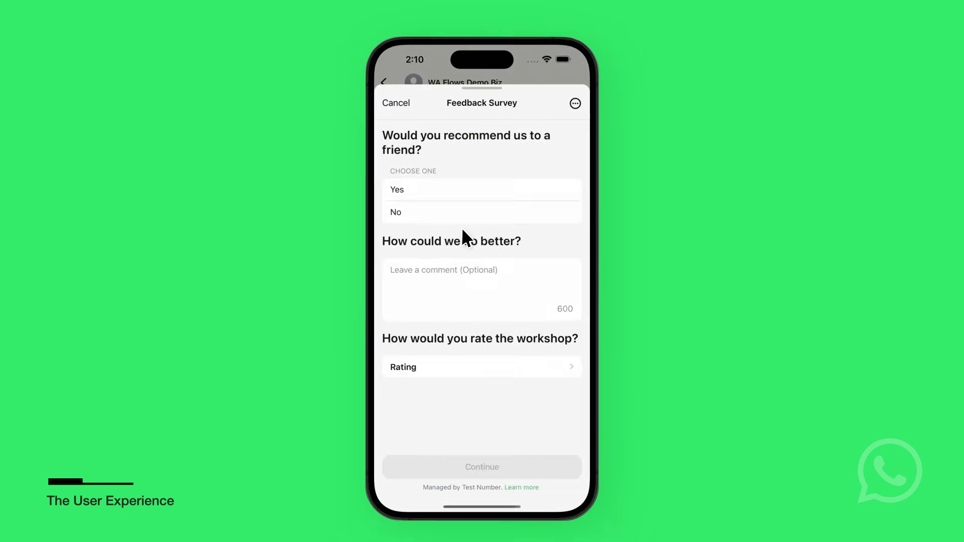
pyautogui.click(451, 184)
pyautogui.click(410, 259)
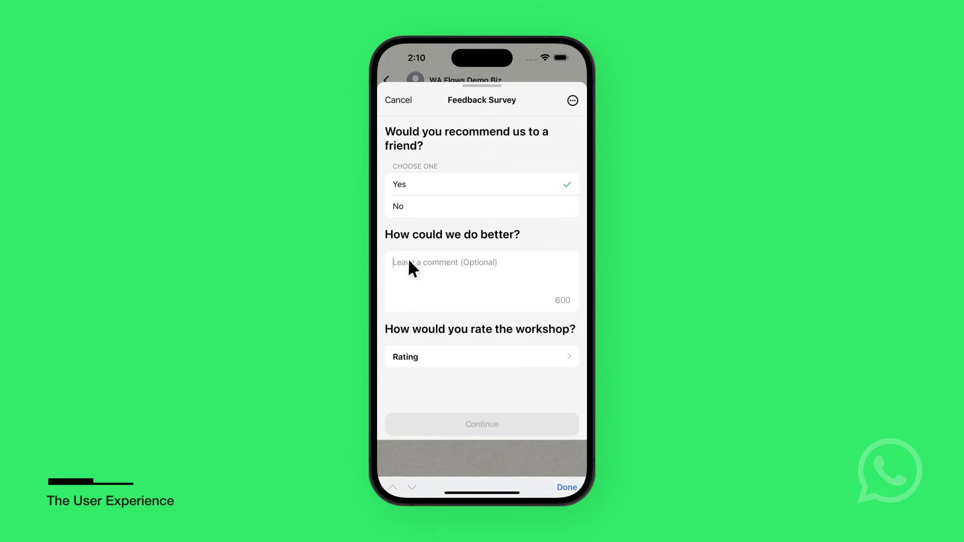
pyautogui.write('More demos')
pyautogui.click(459, 354)
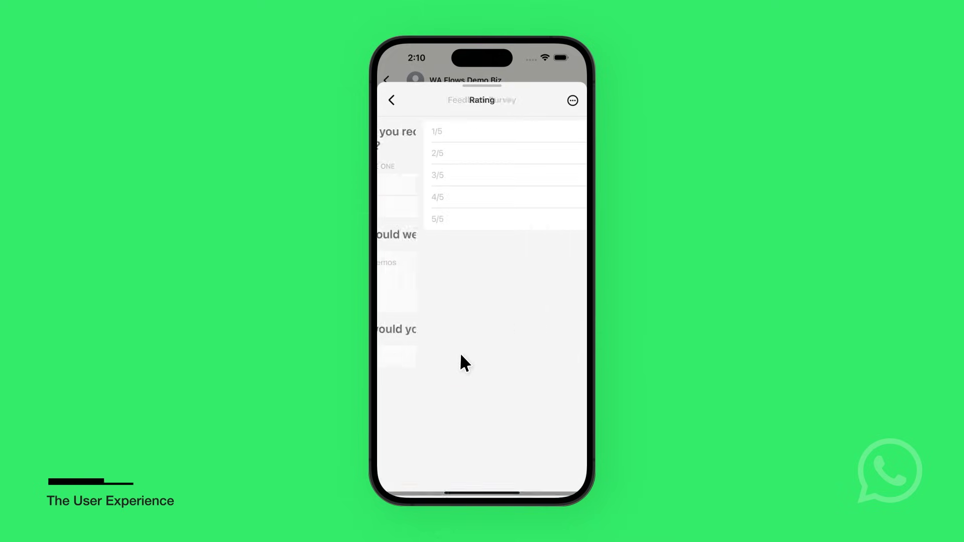
pyautogui.click(409, 177)
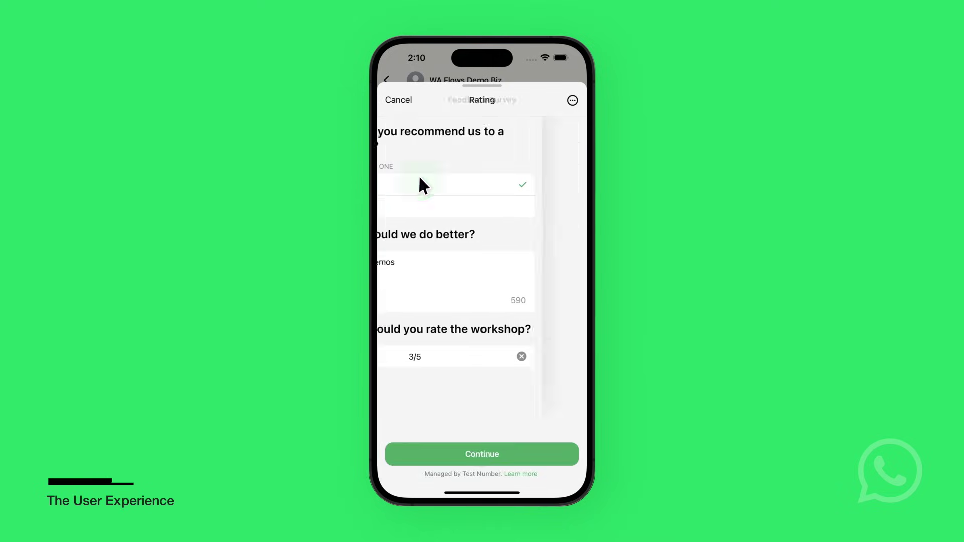
pyautogui.click(472, 450)
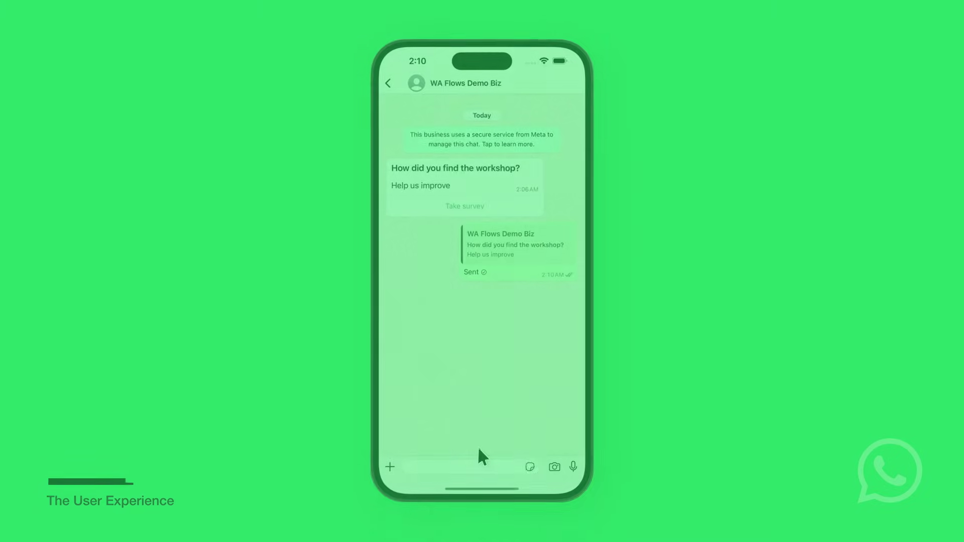